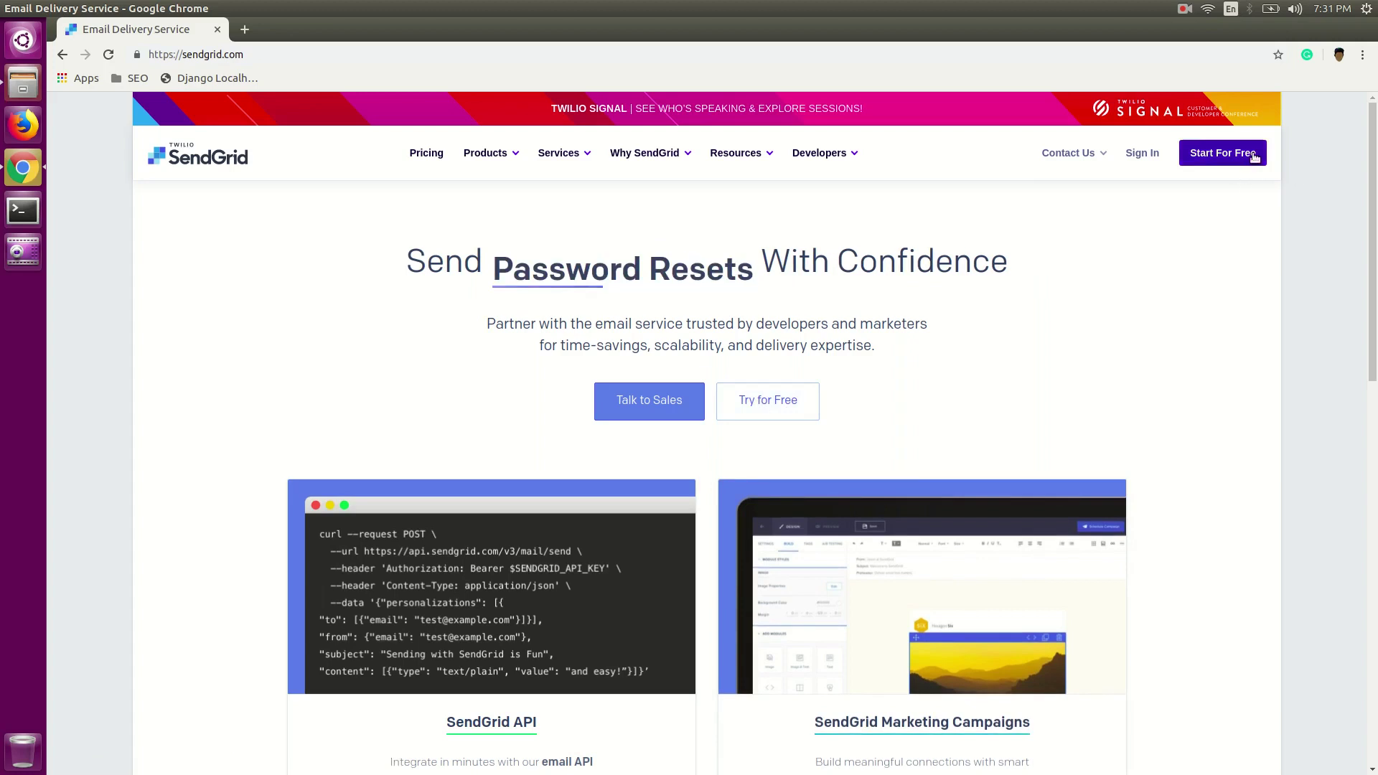
# Start the free account signup from the SendGrid homepage via 'Try for Free'
pyautogui.click(767, 407)
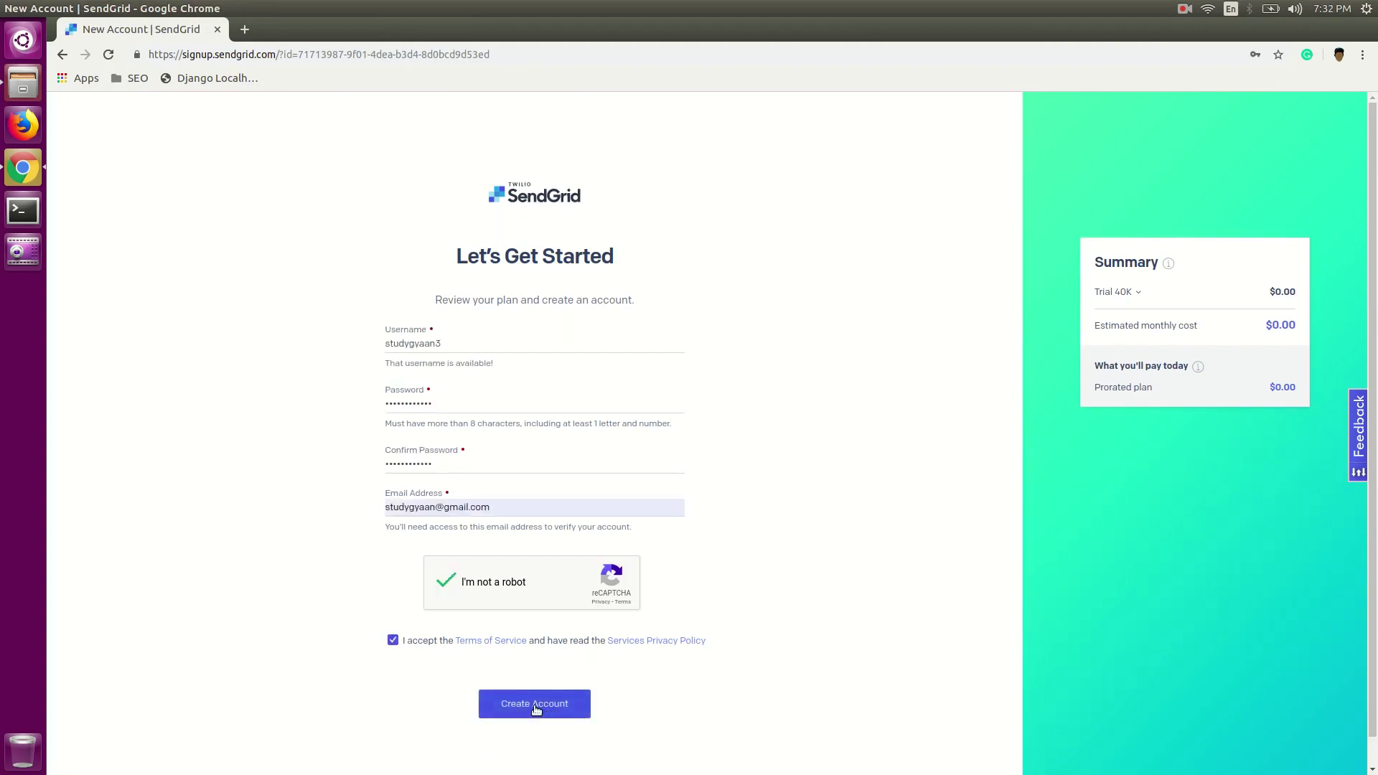
# Create the account with the filled-in username, password, email, captcha and accepted terms
pyautogui.click(536, 710)
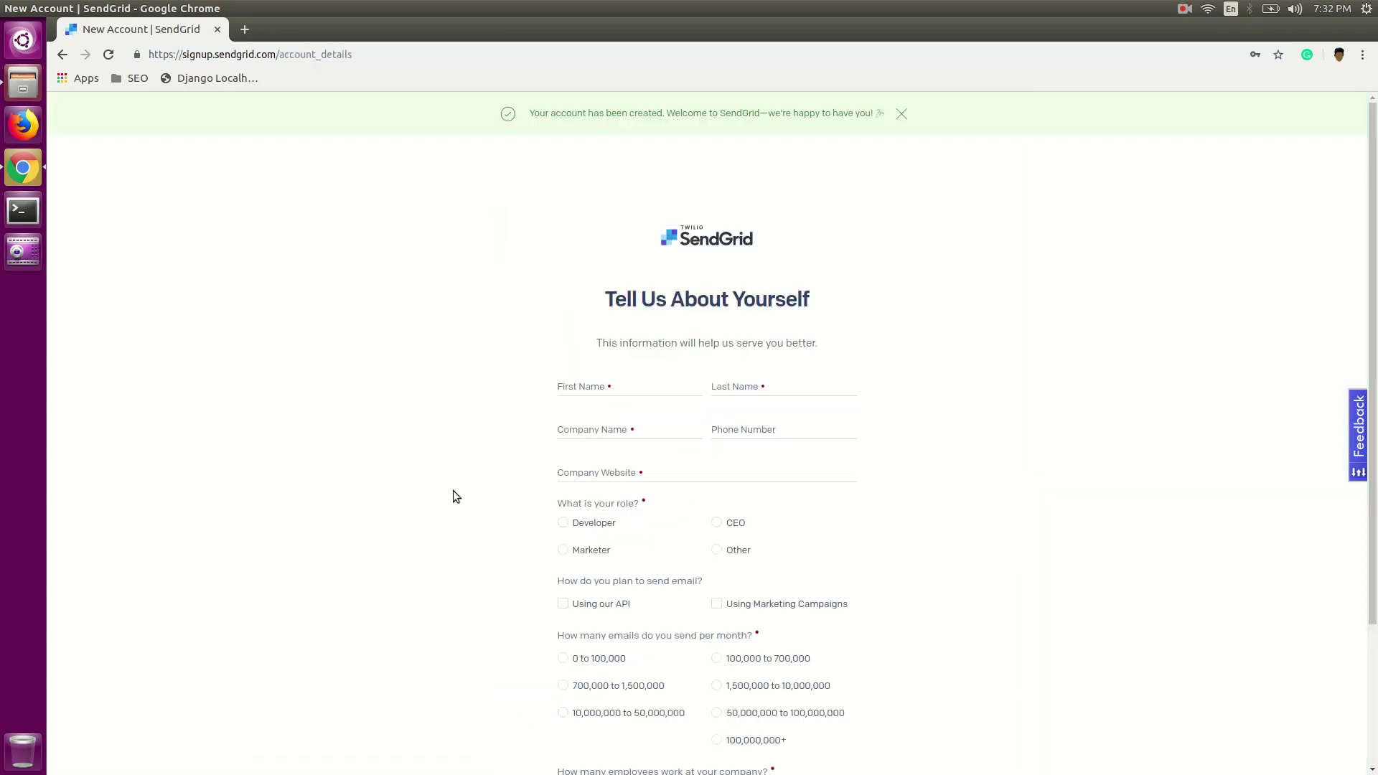
pyautogui.scroll(-2, 448, 414)
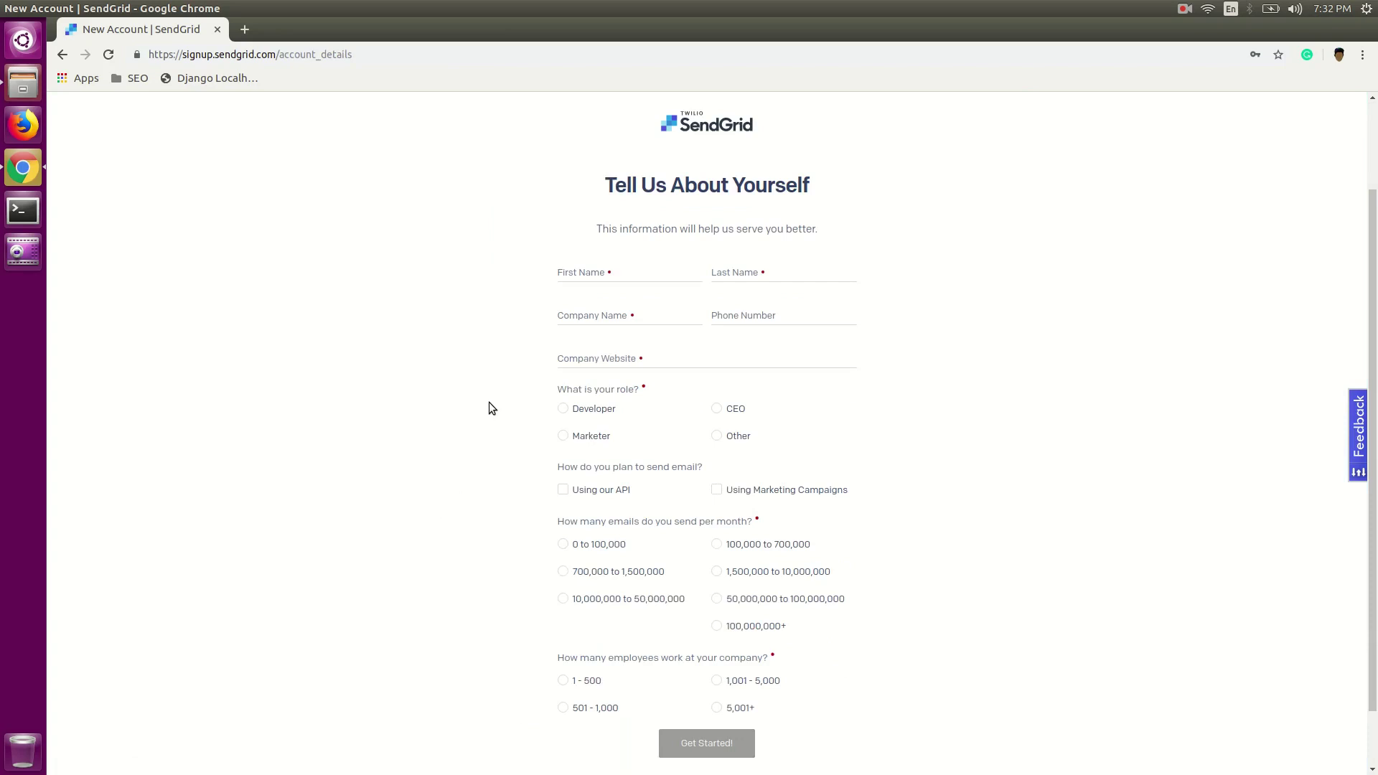
pyautogui.scroll(-1, 489, 408)
pyautogui.scroll(1, 489, 407)
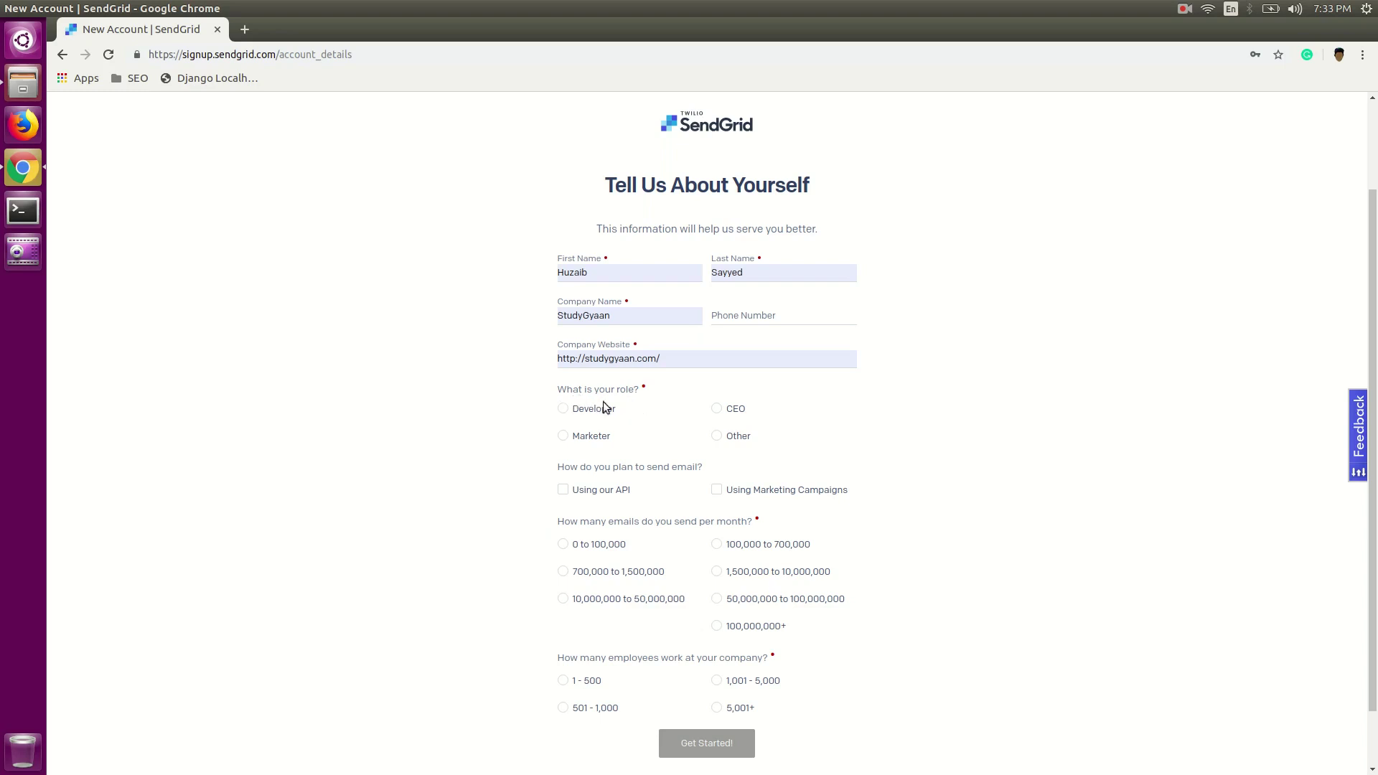
# Answer as Developer, sending via API, 0 to 100,000 emails, 1 - 500 employees, and get started
pyautogui.click(564, 412)
pyautogui.click(564, 491)
pyautogui.click(563, 544)
pyautogui.click(563, 680)
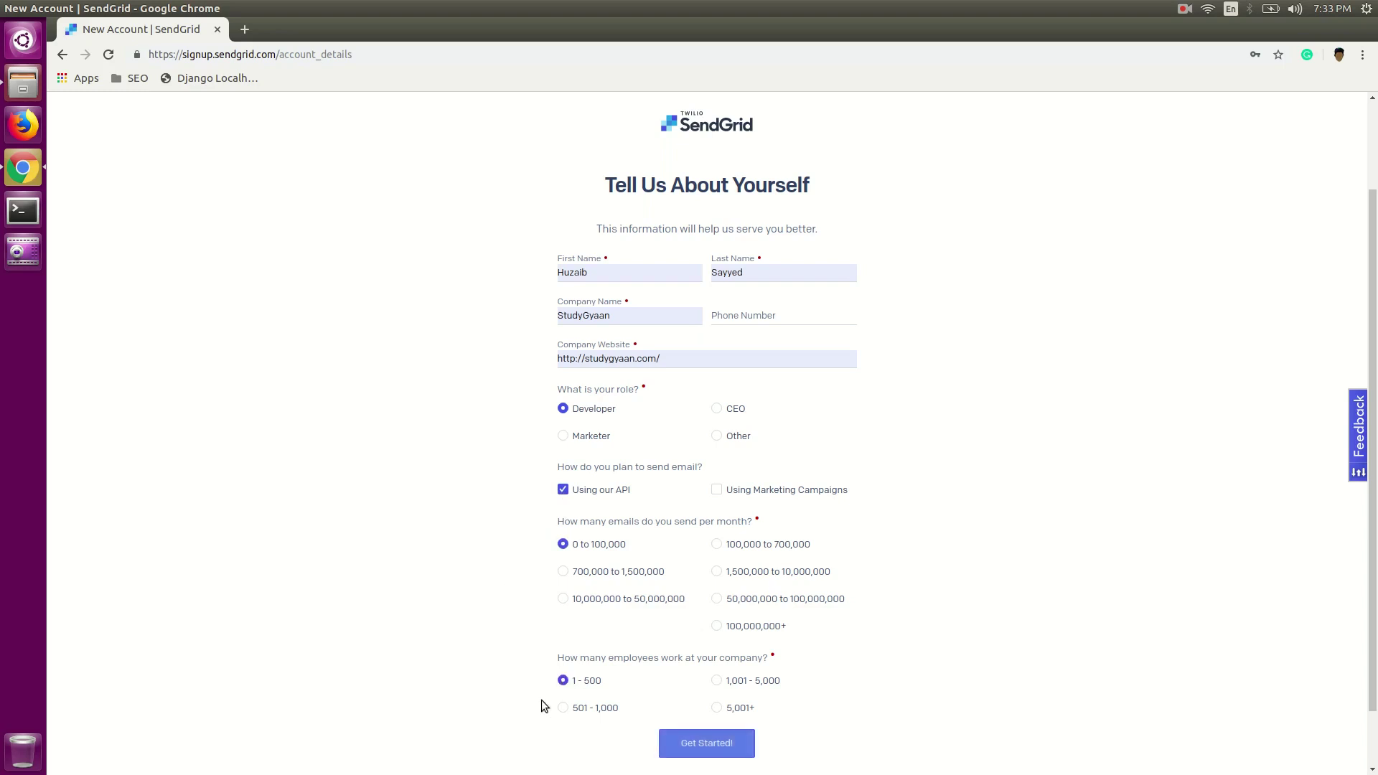
pyautogui.click(695, 746)
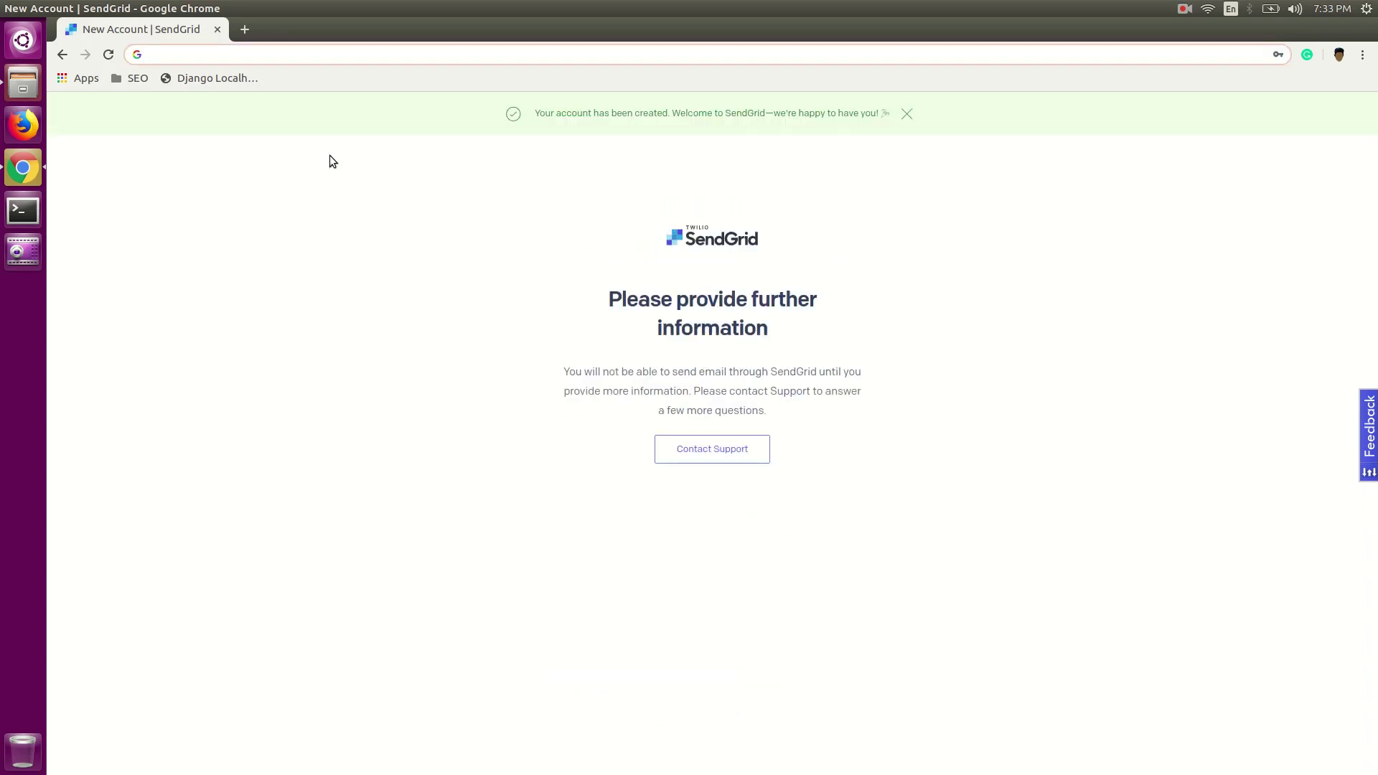
pyautogui.write('send')
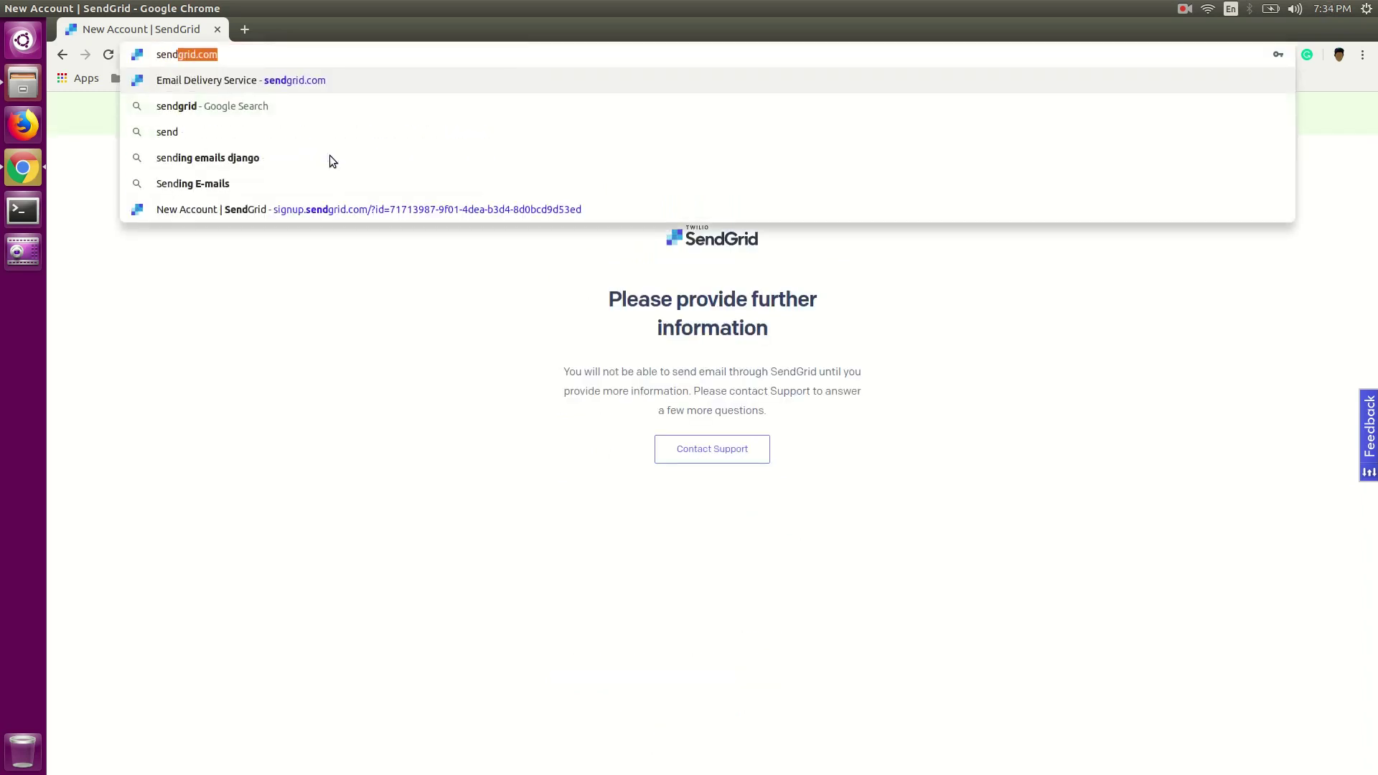
# Load sendgrid.com and go to the account Dashboard
pyautogui.press('Return')
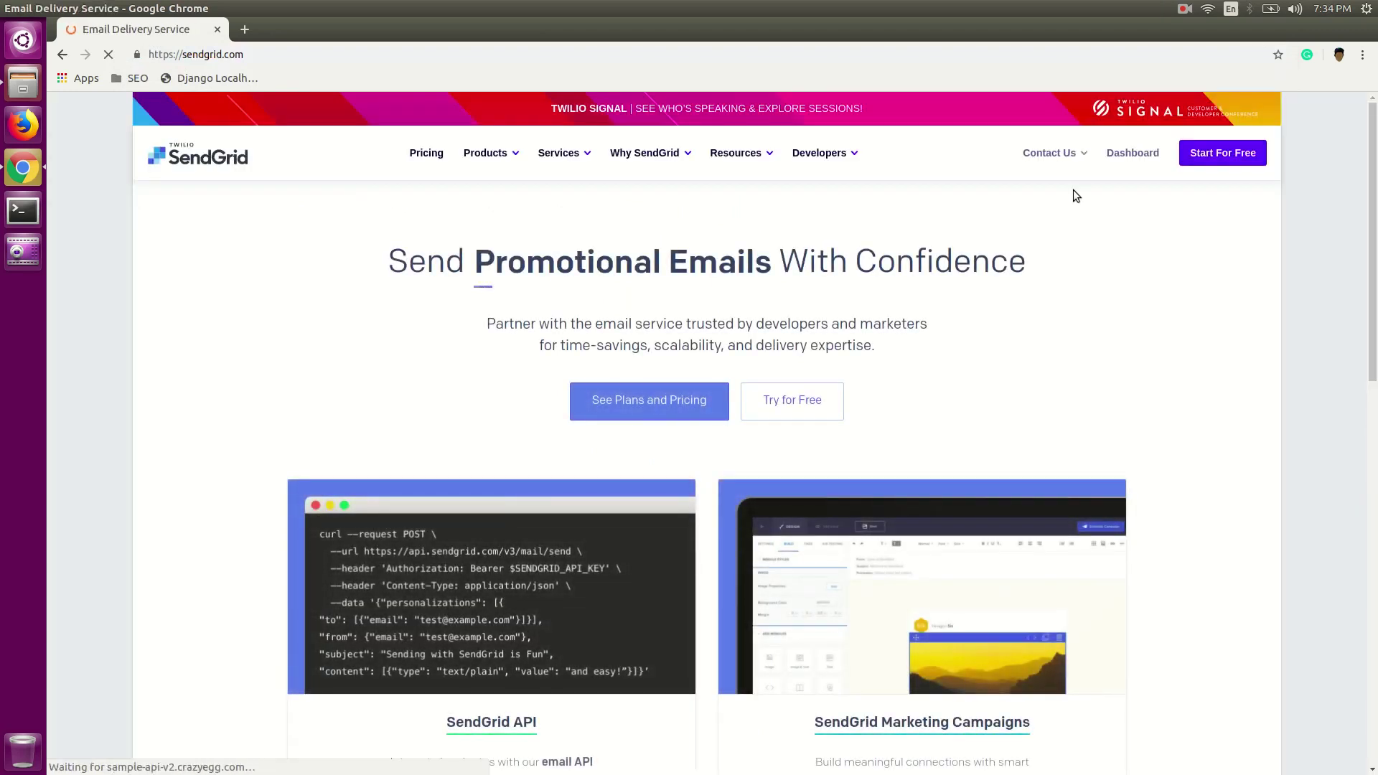
pyautogui.click(1144, 156)
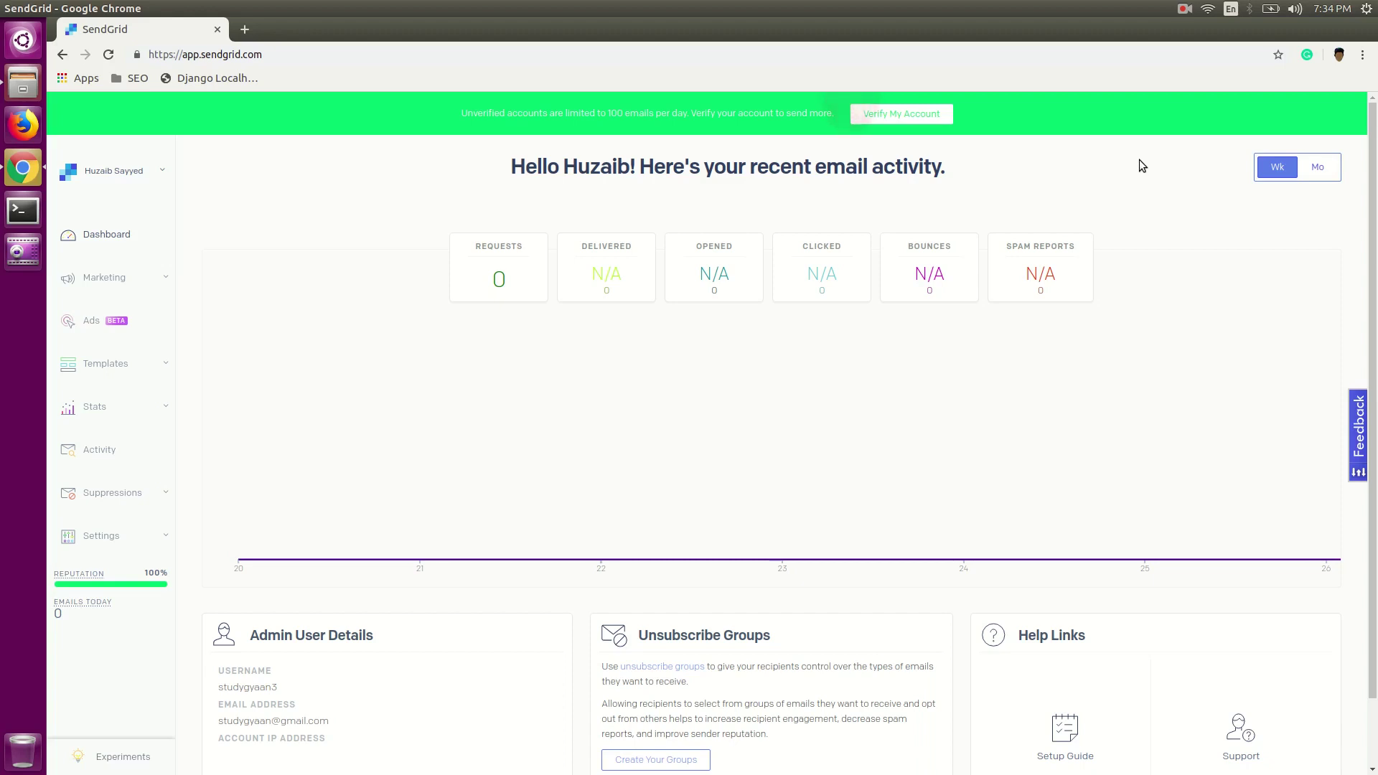
# Resend the account confirmation email to the entered email address via 'Verify My Account'
pyautogui.click(925, 119)
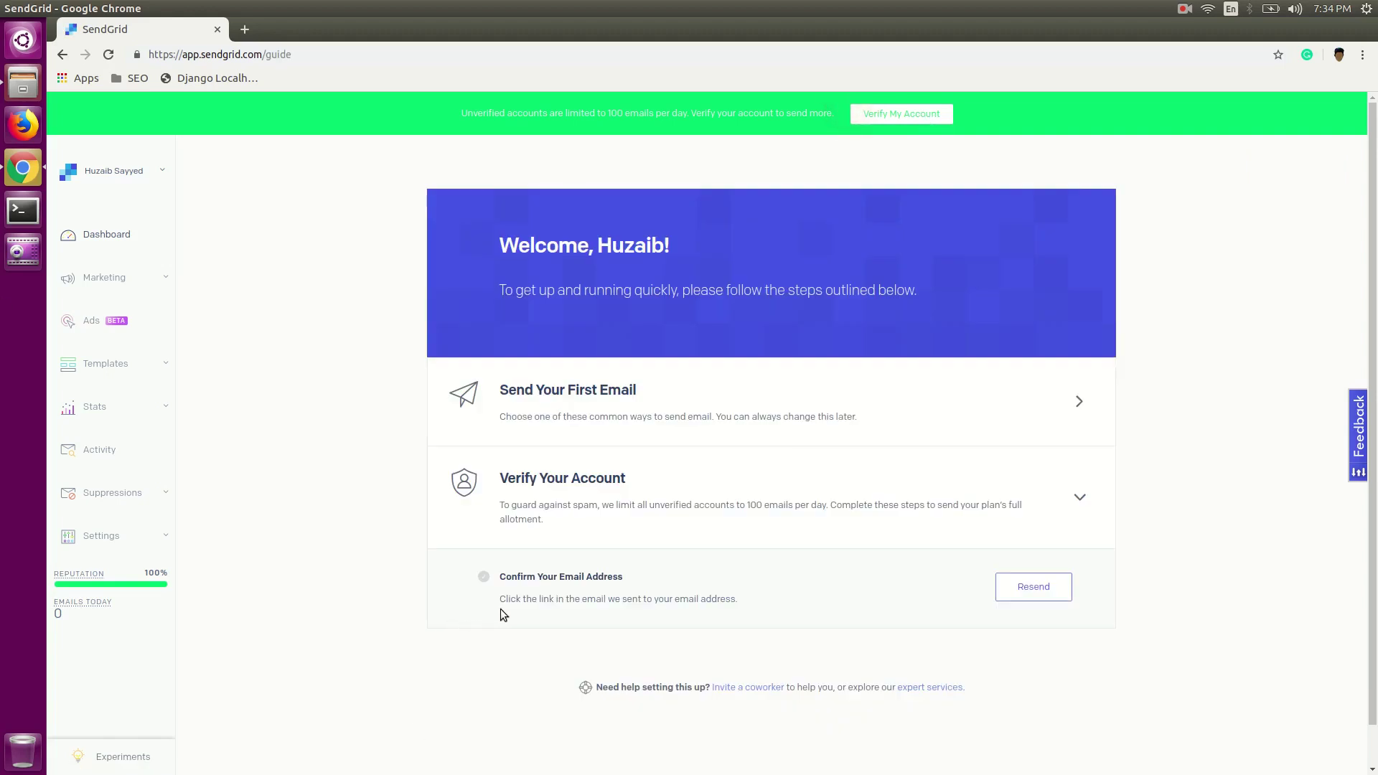
pyautogui.click(1038, 587)
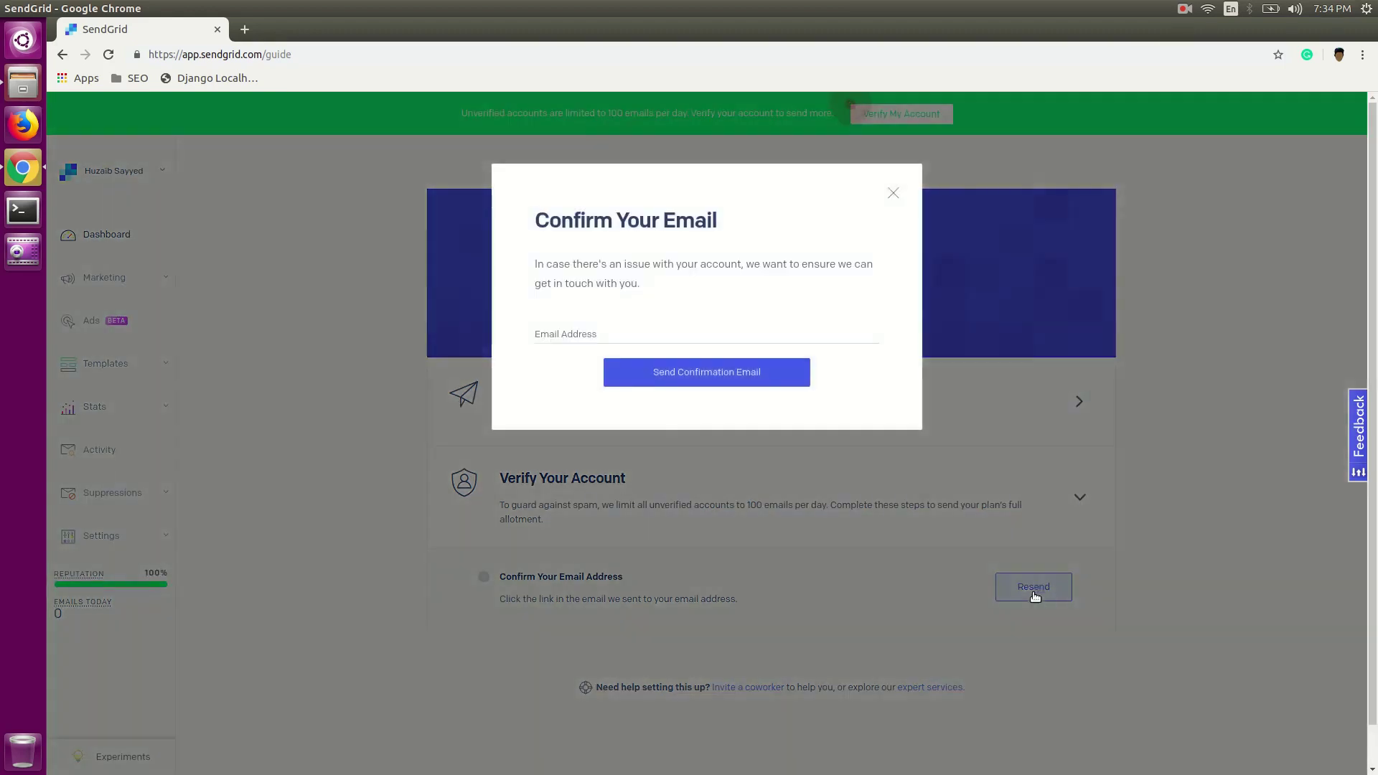
pyautogui.click(559, 337)
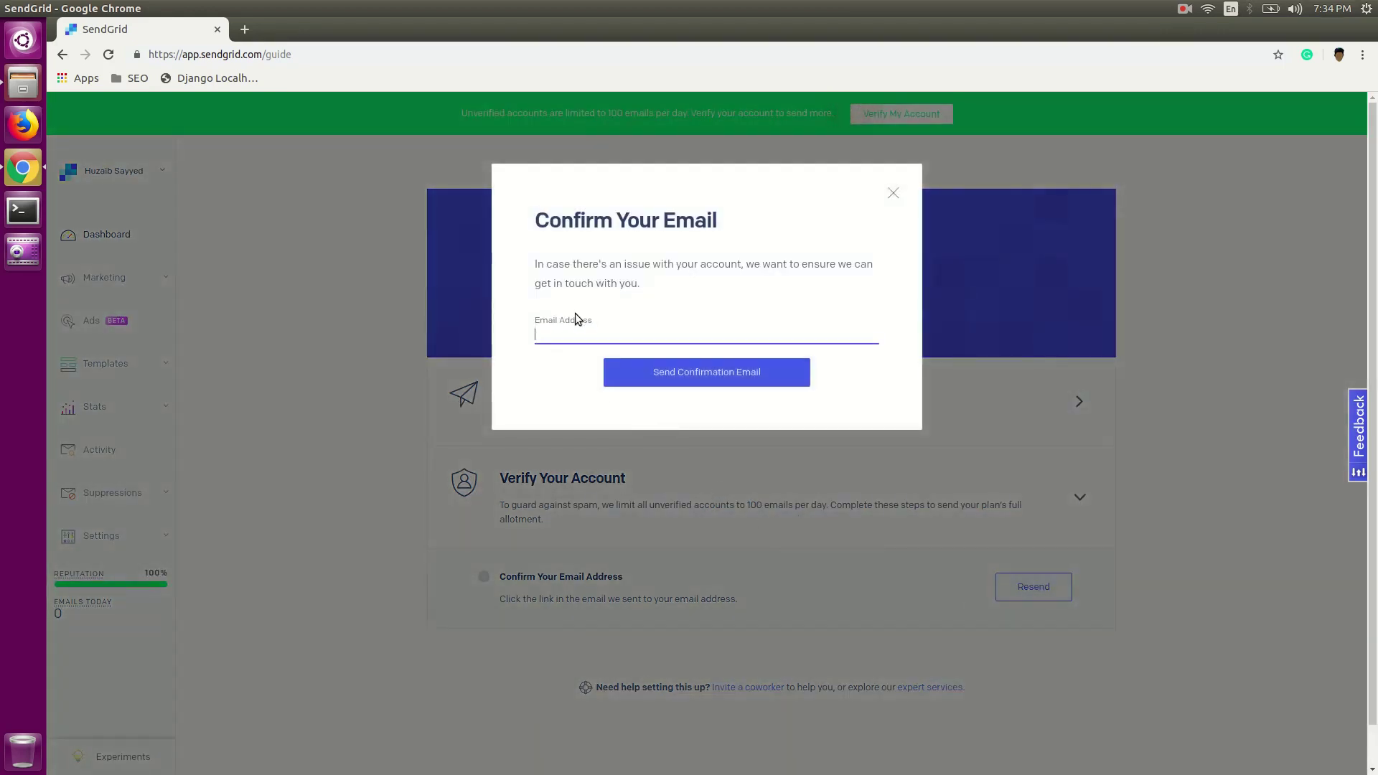
pyautogui.click(660, 374)
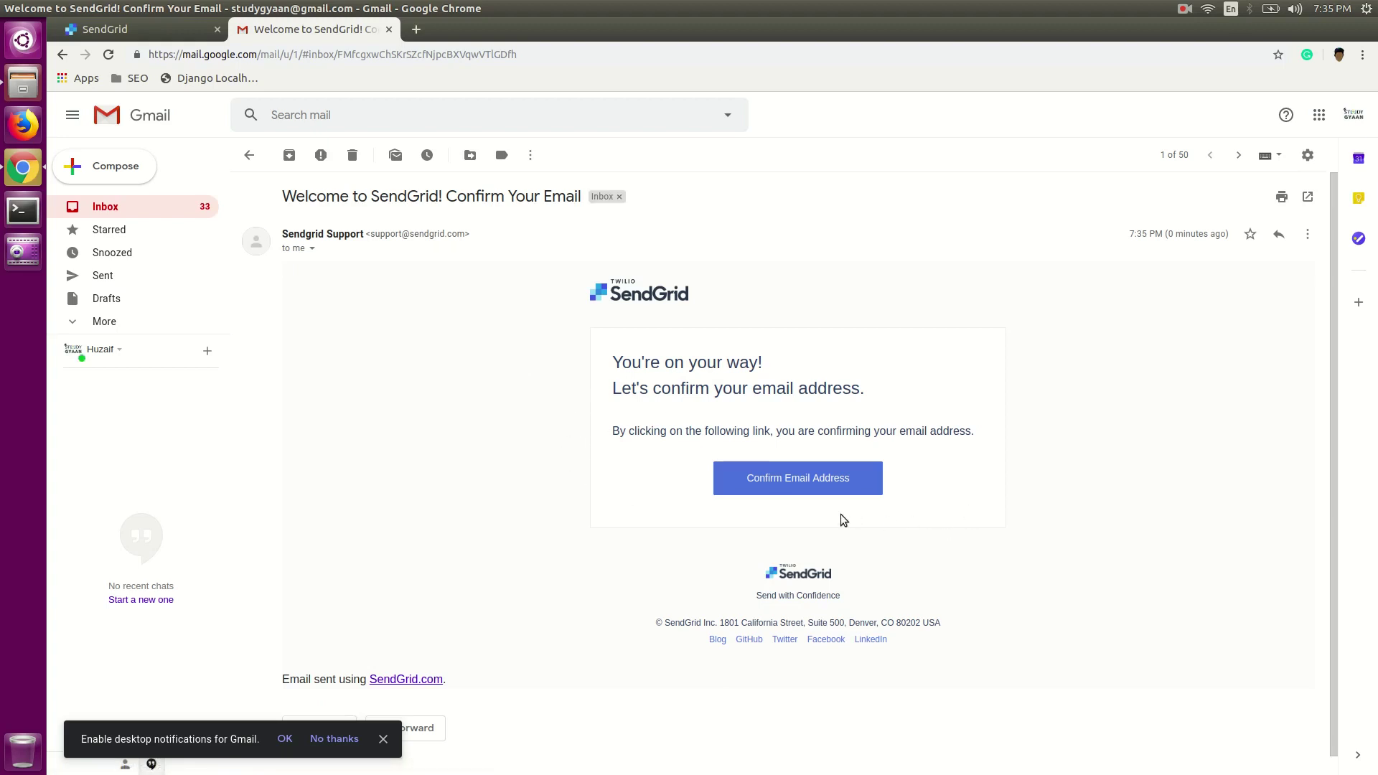
# Confirm the email address from SendGrid's message in Gmail
pyautogui.click(783, 485)
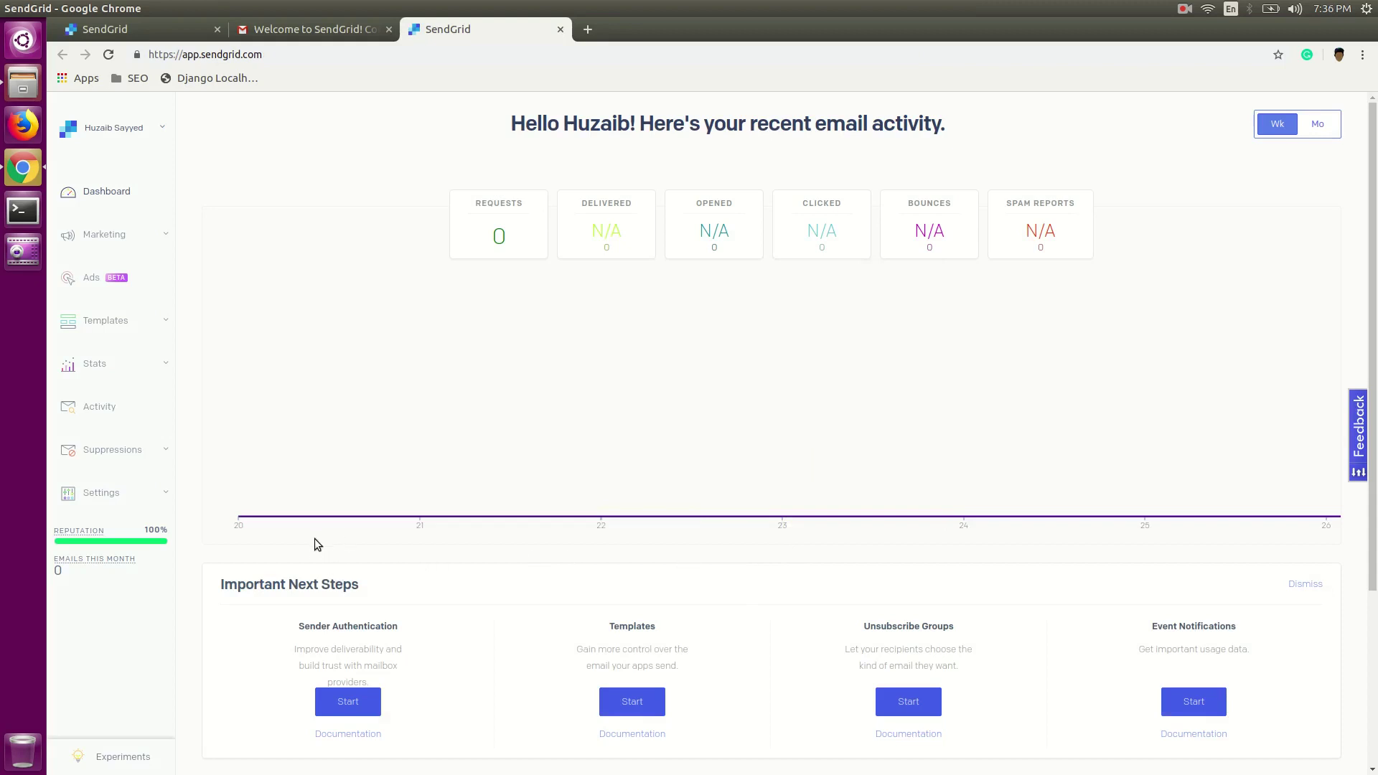
# Expand Settings in the sidebar and go to API Keys
pyautogui.click(150, 496)
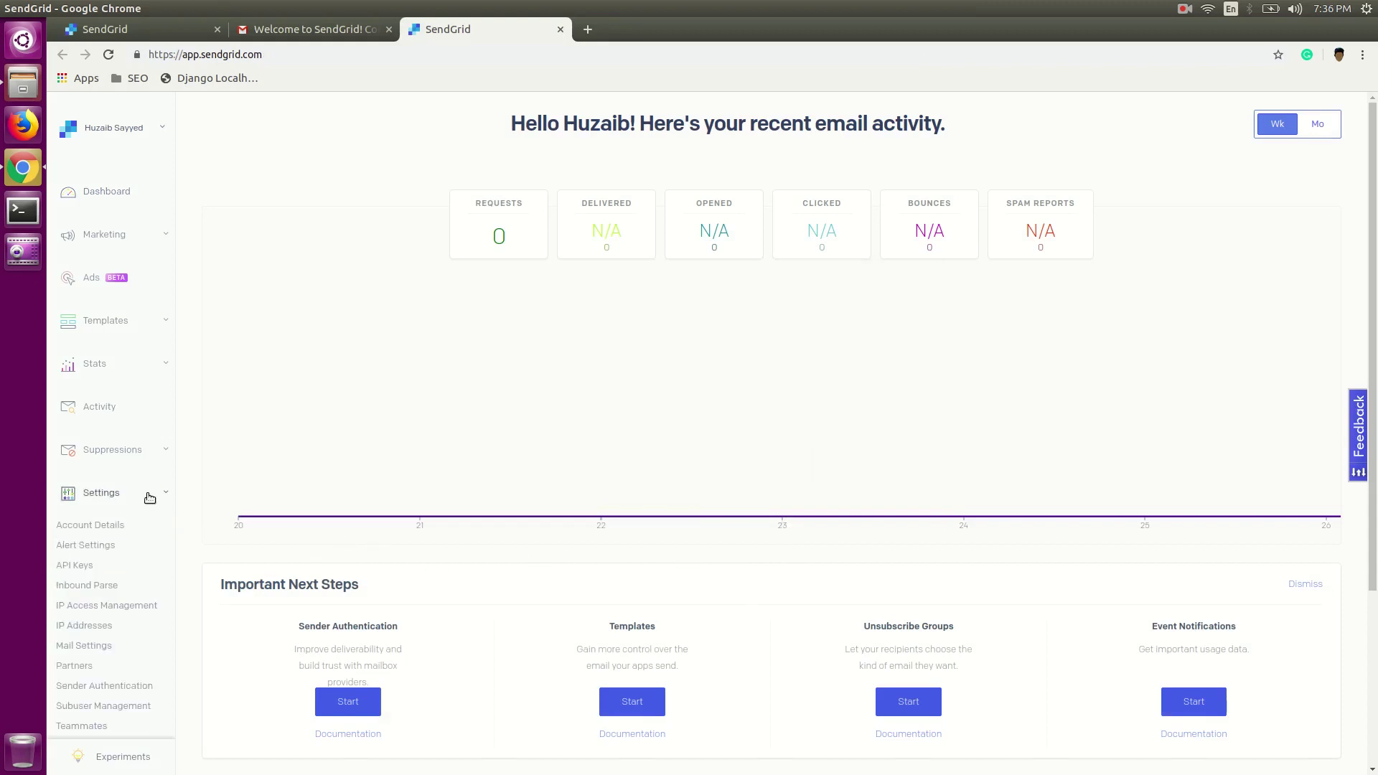
pyautogui.scroll(-1, 149, 497)
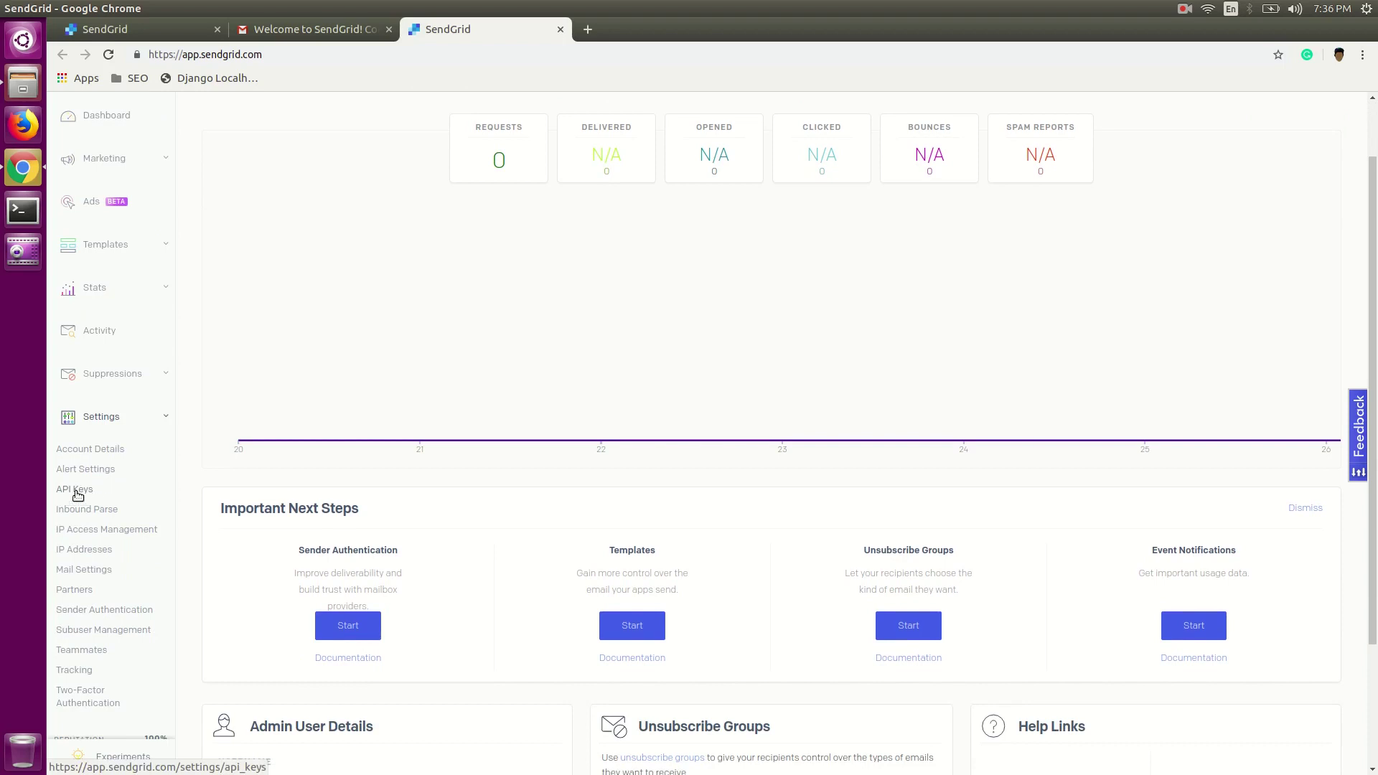
pyautogui.click(77, 492)
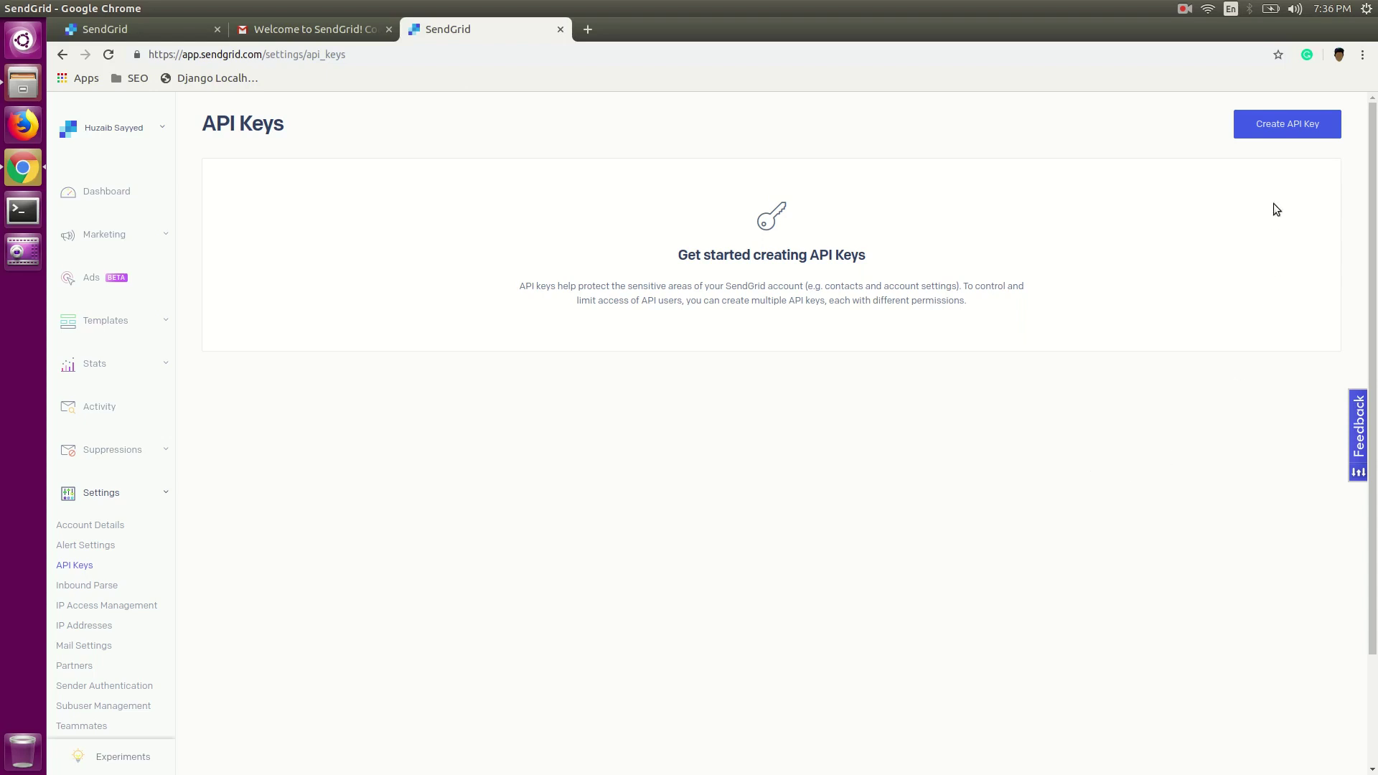
# Create an API key named Django with Full Access and view its value
pyautogui.click(1296, 131)
pyautogui.click(1295, 130)
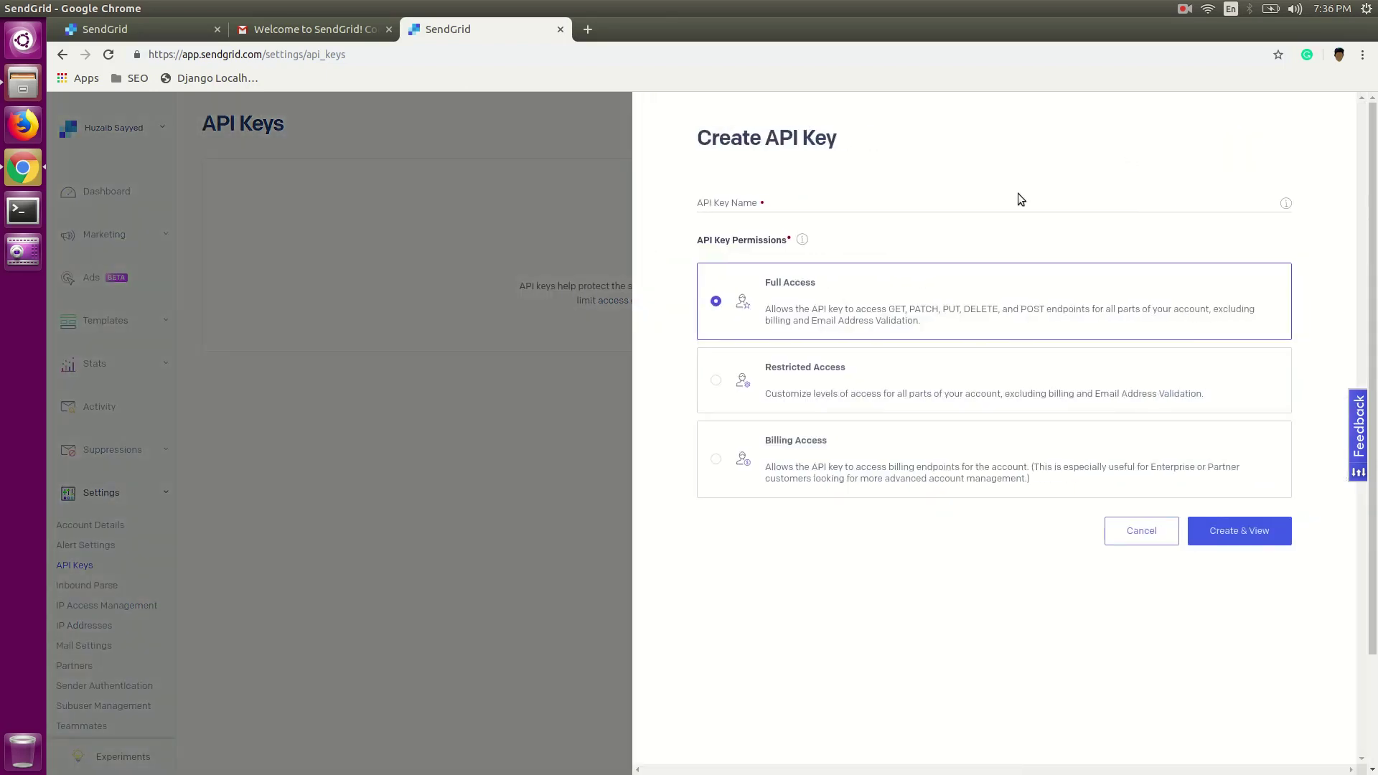
pyautogui.click(982, 204)
pyautogui.write('D')
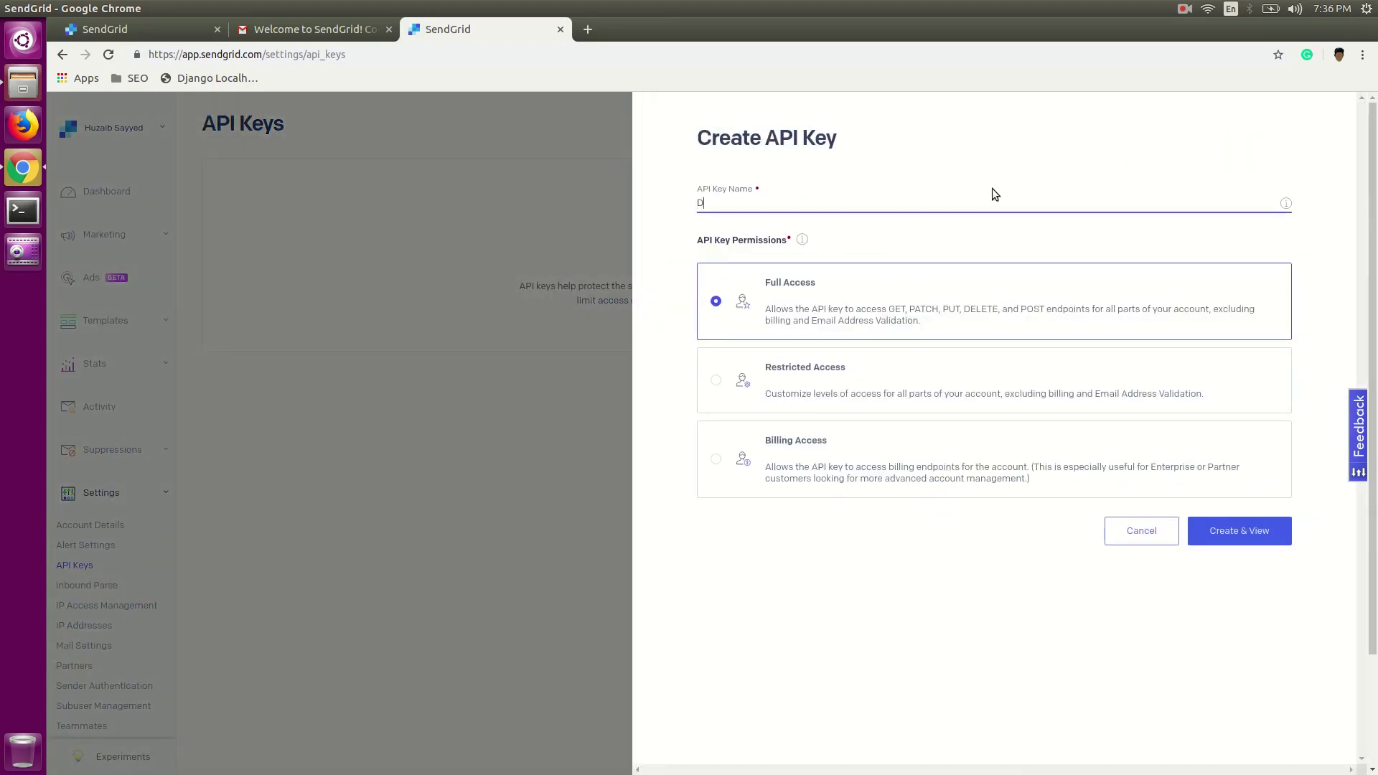
pyautogui.write('jango')
pyautogui.click(800, 305)
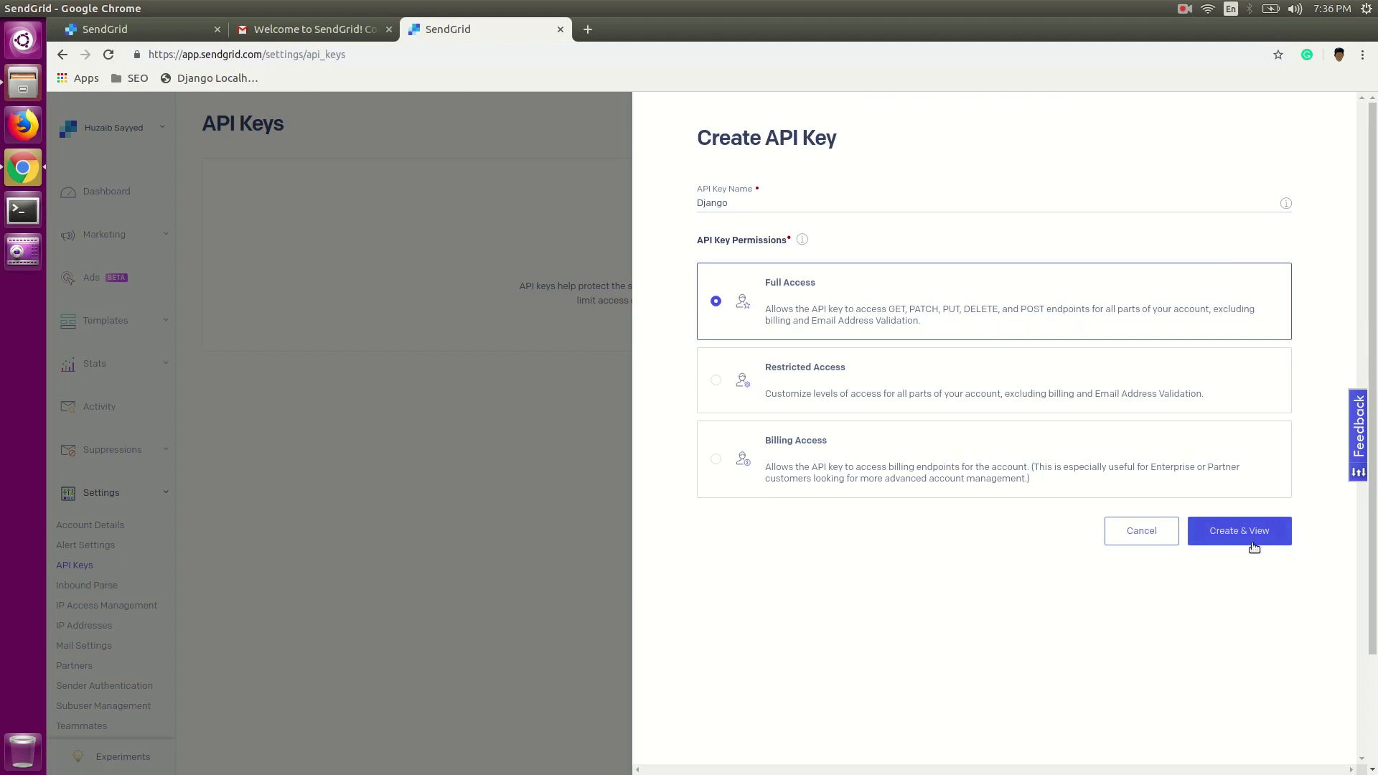
pyautogui.click(1253, 545)
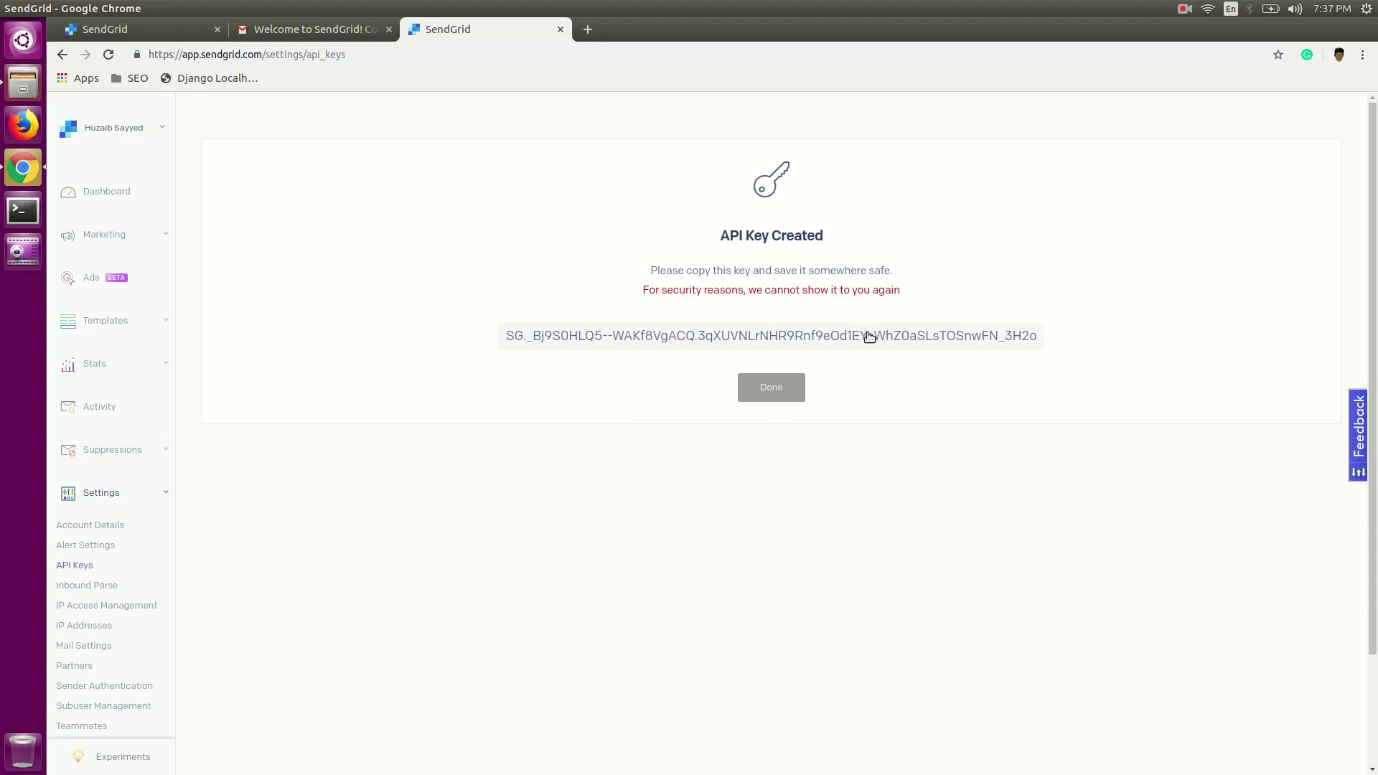
# Copy the generated Django key to the clipboard and finish with 'Done'
pyautogui.click(869, 336)
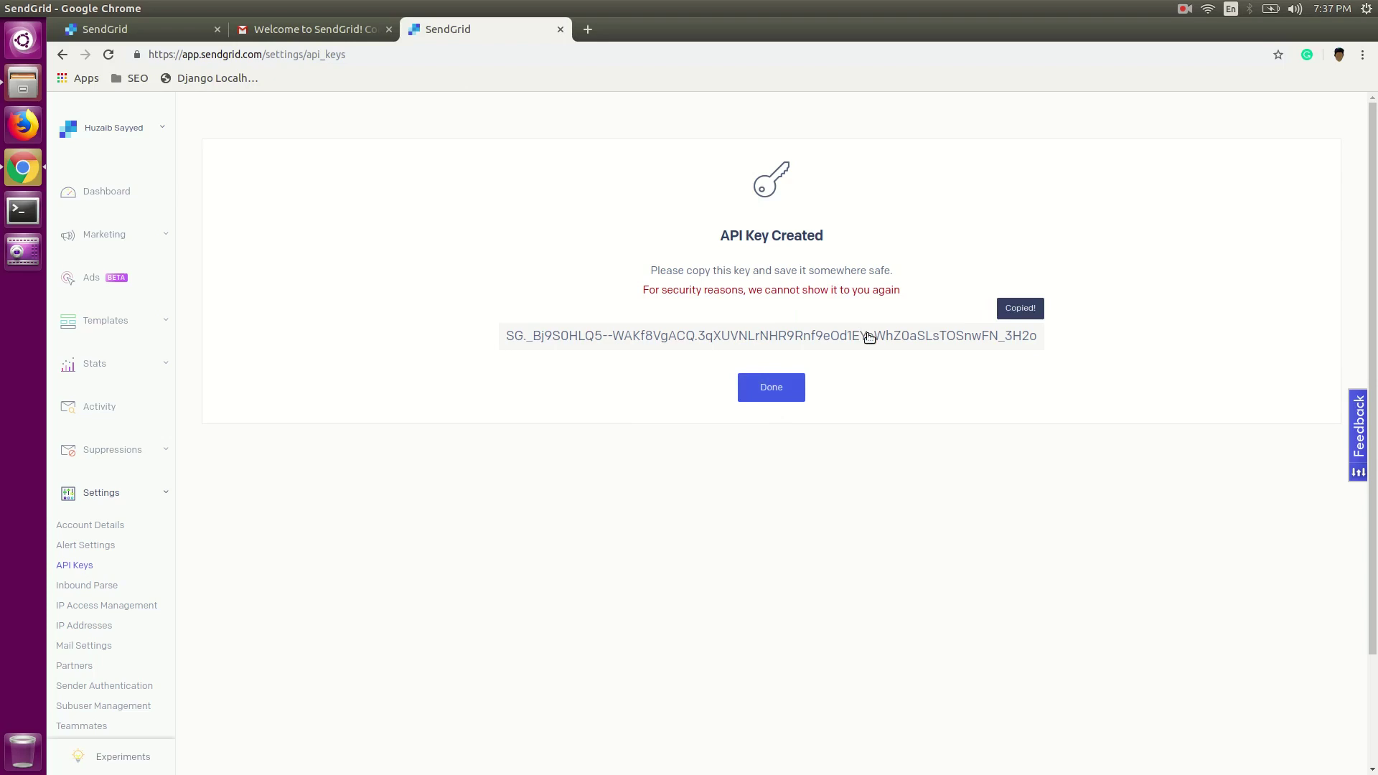
pyautogui.click(794, 388)
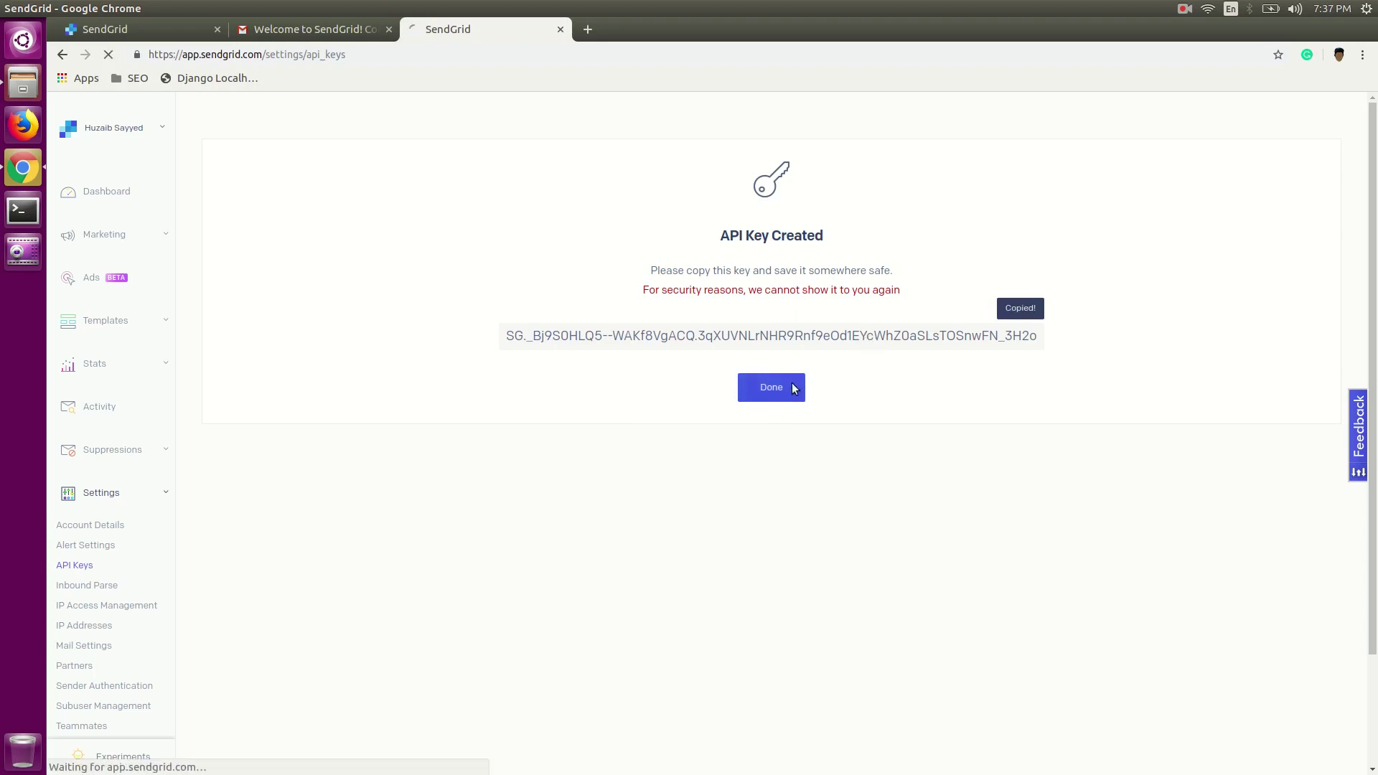